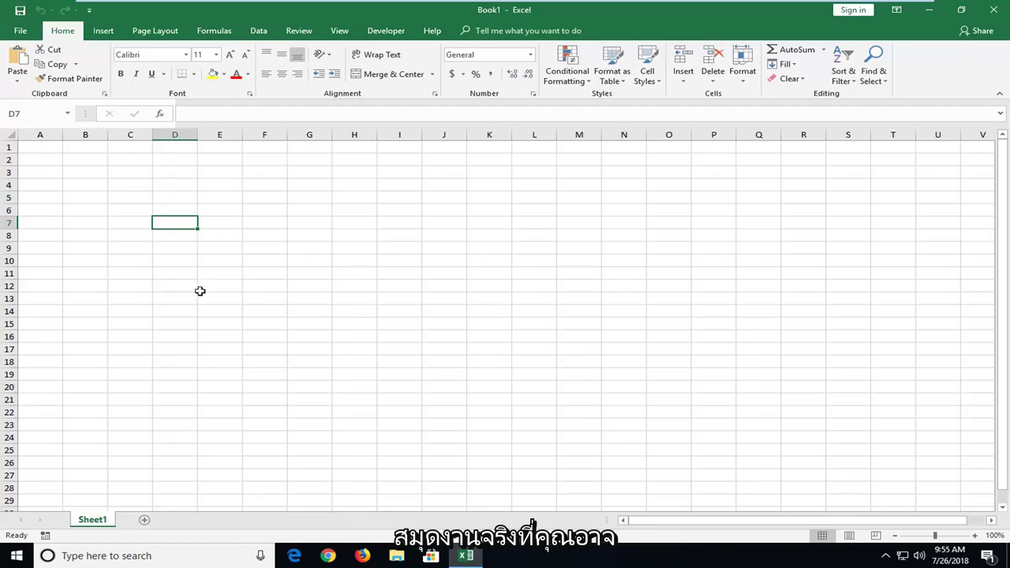
Step: Open Excel Options at the Save category, showing AutoRecover every 10 minutes and its file location
left_click(102, 225)
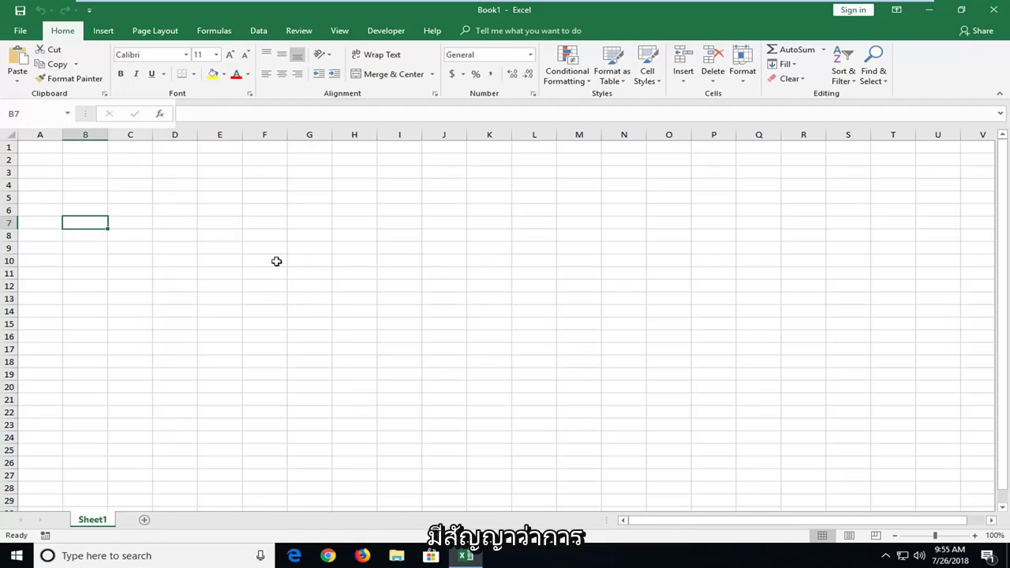
left_click(24, 34)
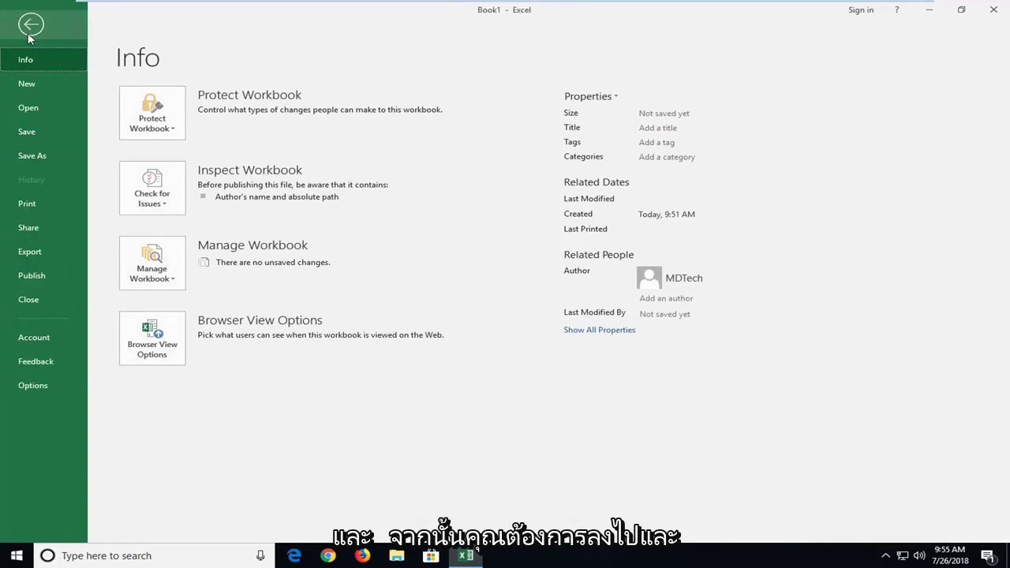
left_click(23, 388)
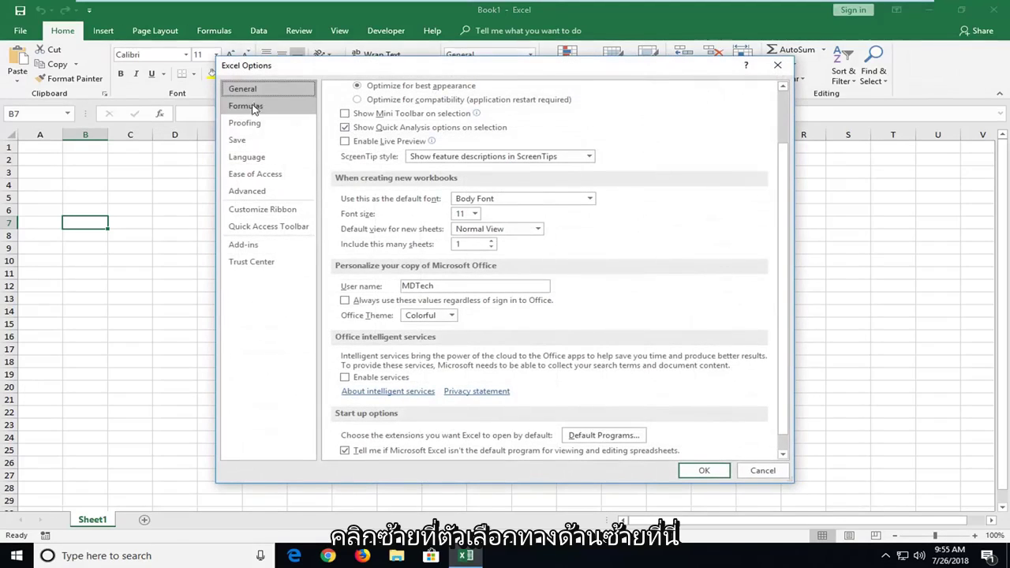
left_click(237, 146)
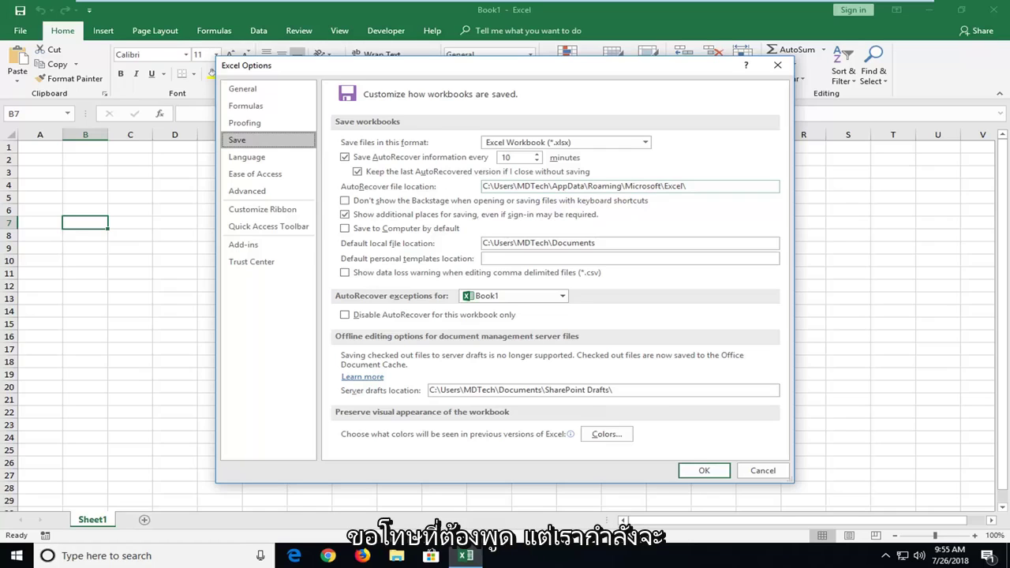
Step: Search Start for 'computer', open This PC, and arrange it beside Excel Options
left_click(9, 560)
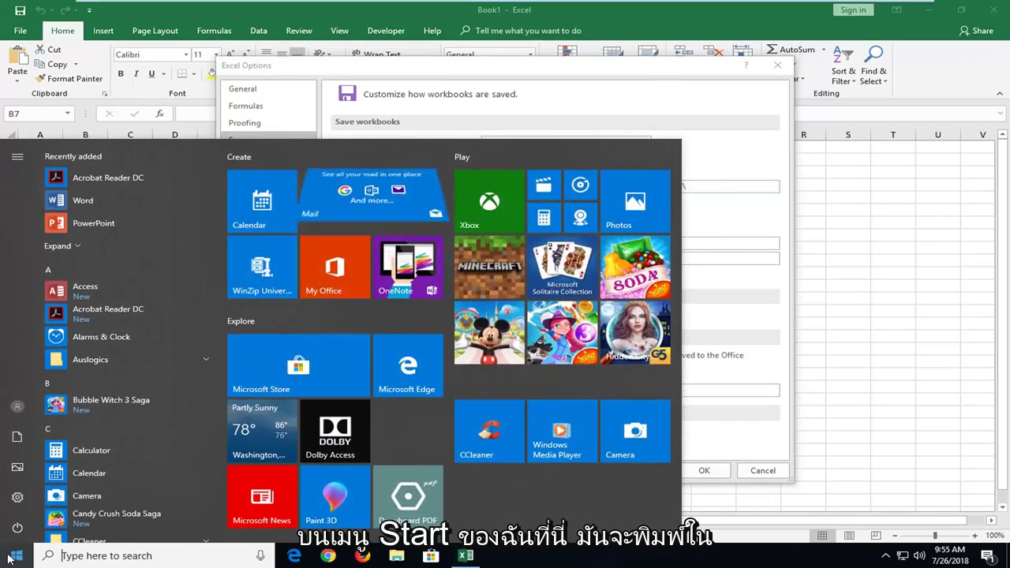
type("computer")
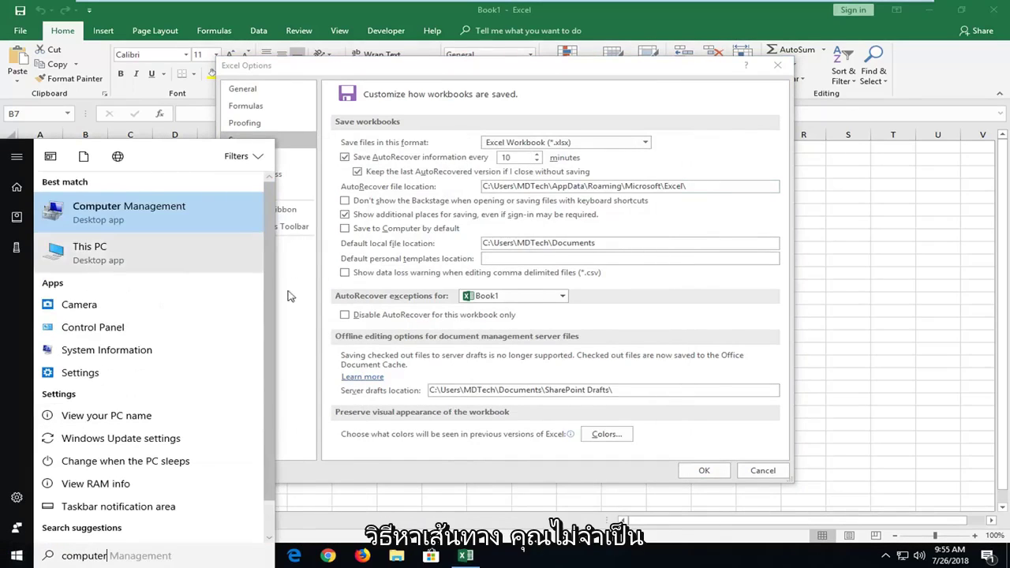
left_click(93, 254)
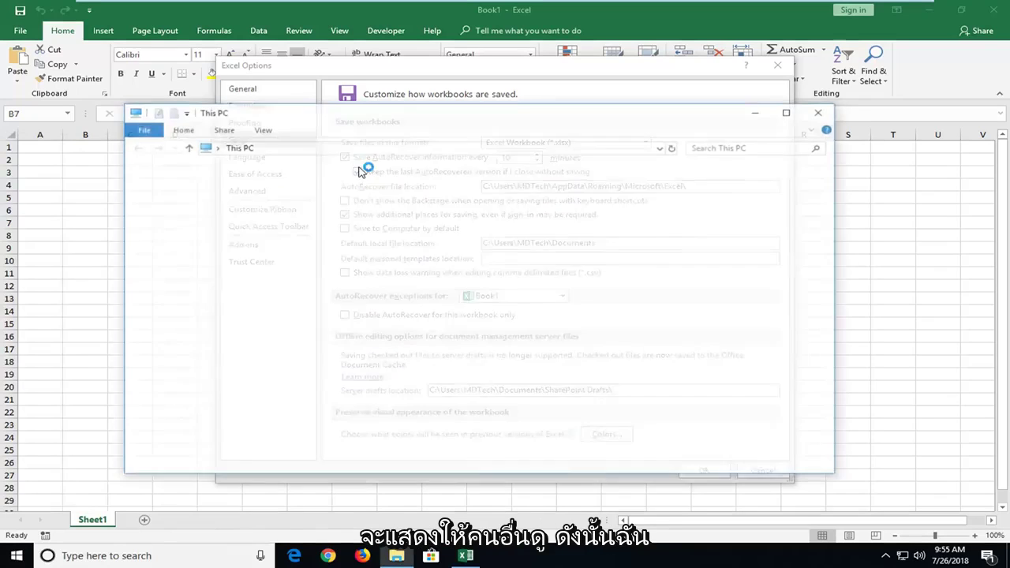
left_click_drag(341, 111, 746, 248)
left_click_drag(446, 70, 267, 40)
left_click(396, 556)
left_click_drag(706, 247, 649, 102)
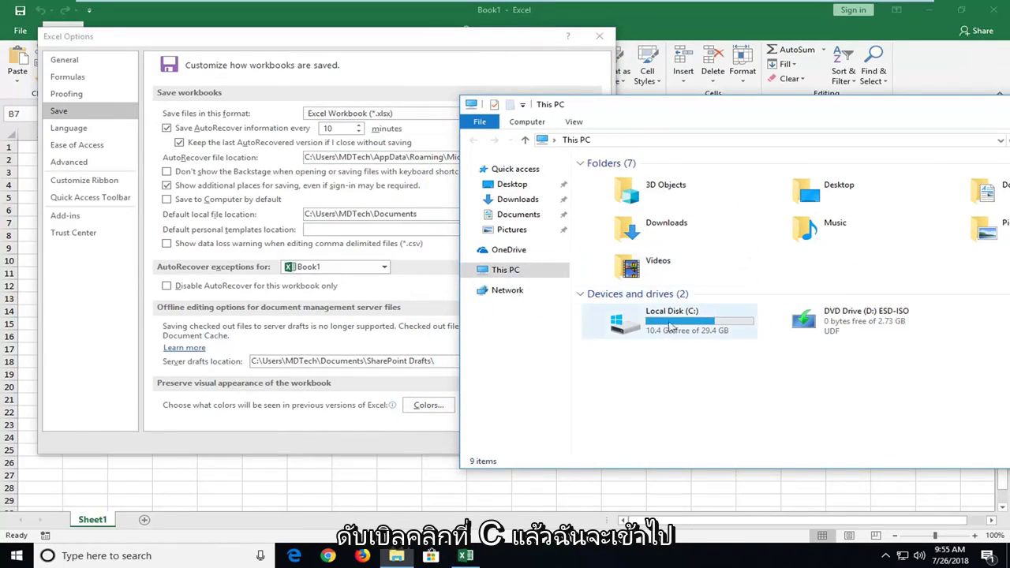
Step: Navigate into Local Disk (C:) > Users > the user's profile folder
double_click(679, 325)
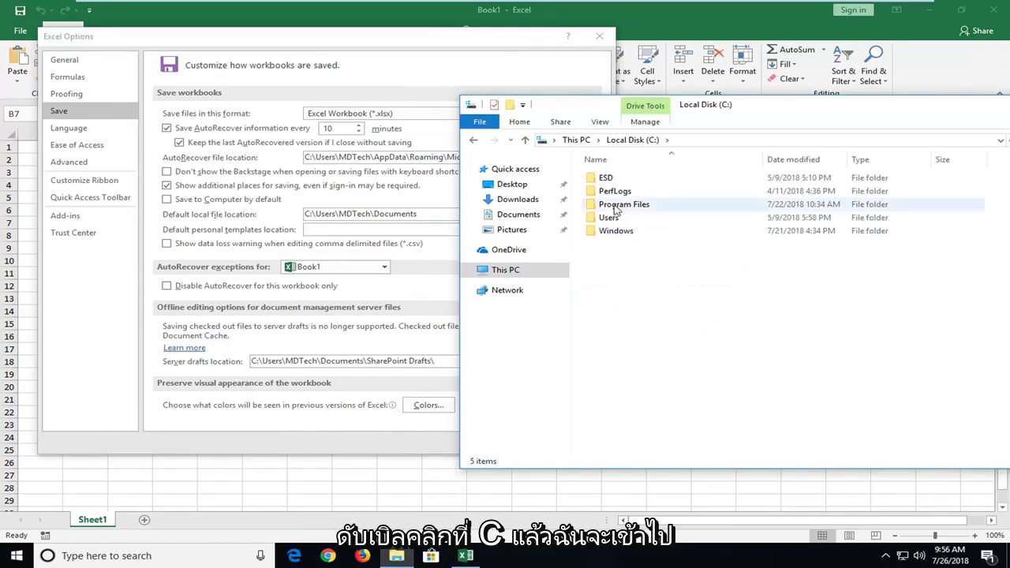
double_click(620, 220)
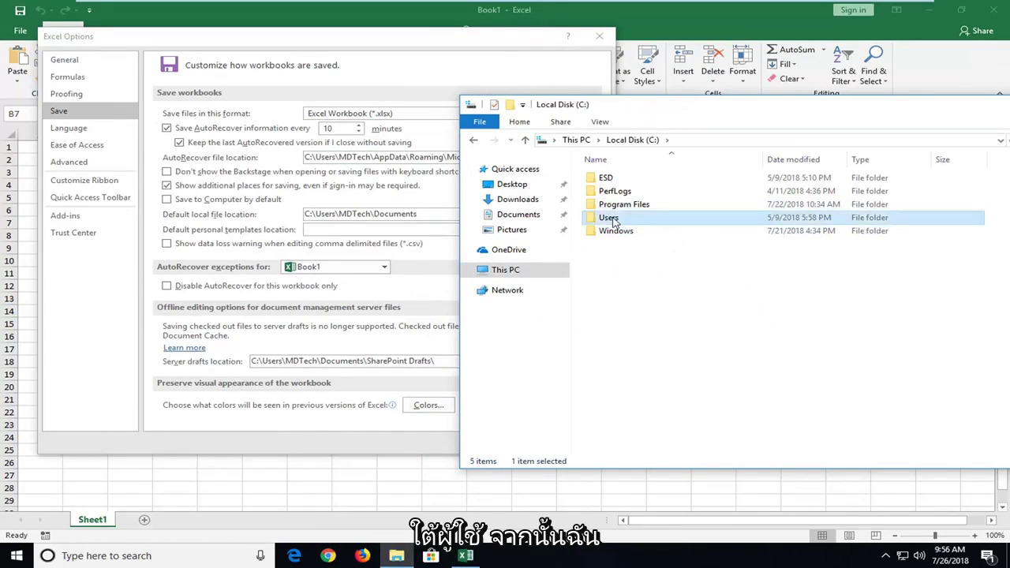
left_click_drag(621, 104, 675, 100)
left_click(642, 175)
double_click(667, 173)
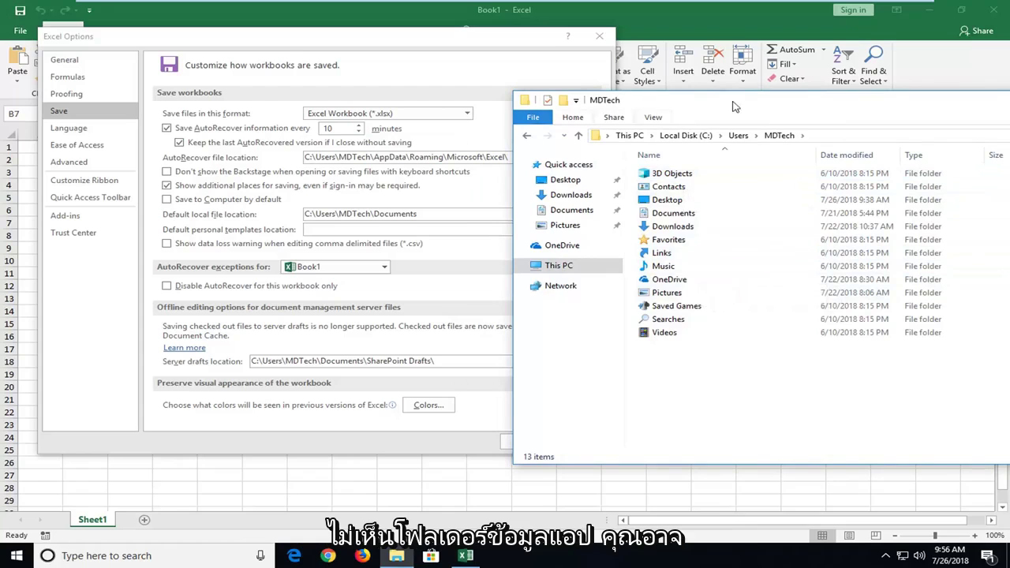
left_click_drag(735, 104, 444, 116)
Step: Enable 'Show hidden files, folders, and drives' in Folder Options and apply it
left_click(362, 129)
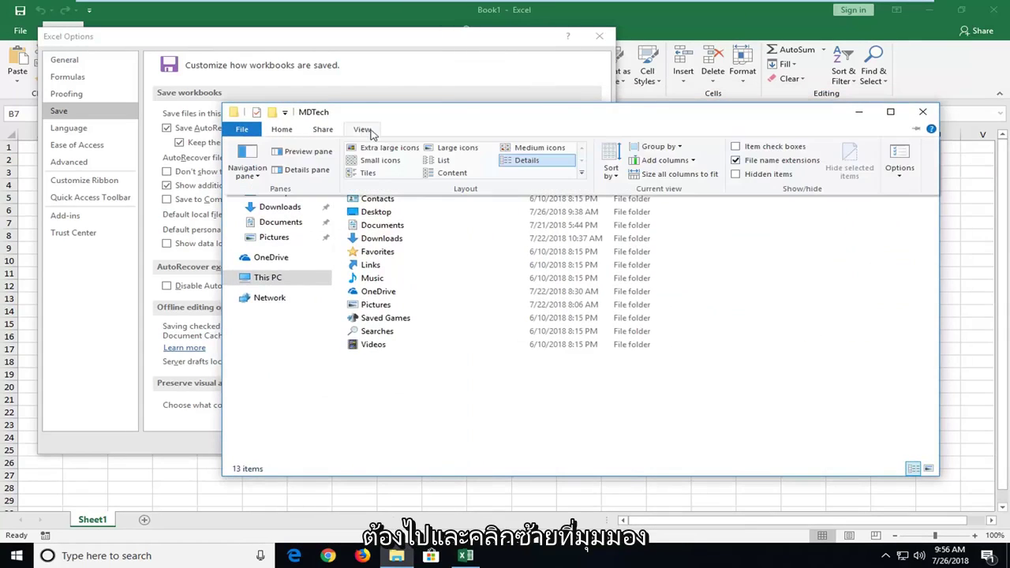
left_click(906, 157)
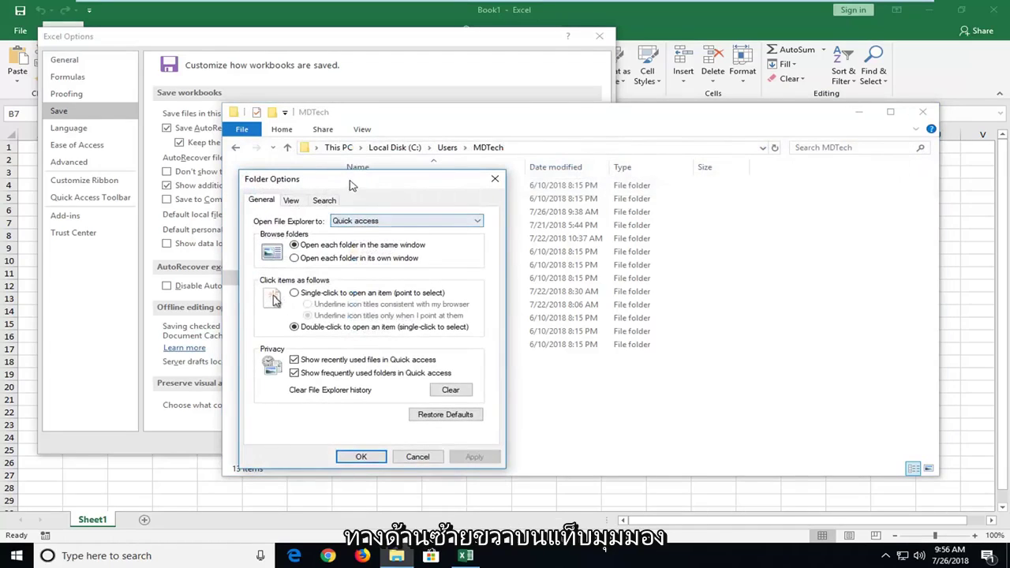
left_click_drag(353, 184, 521, 142)
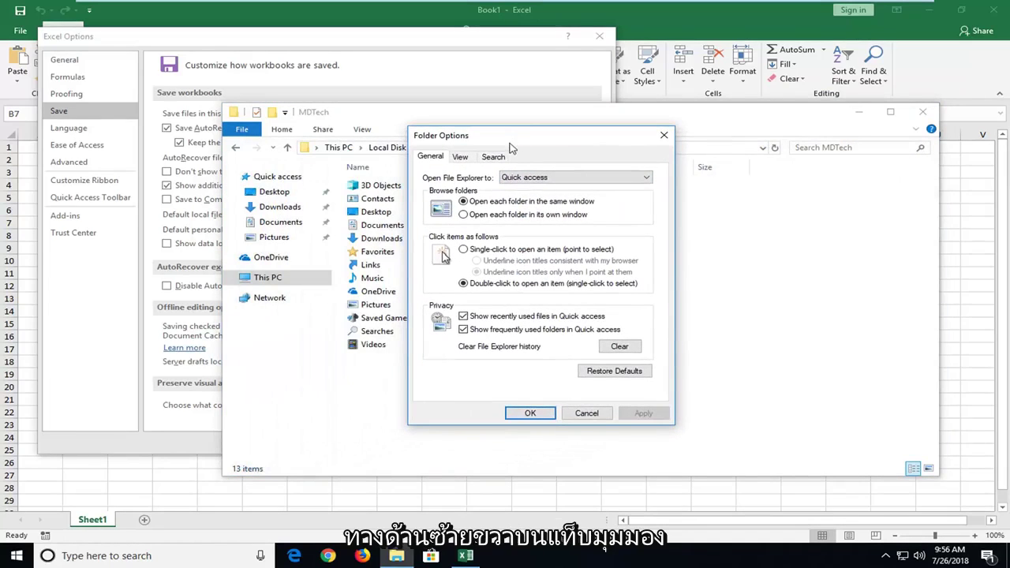
left_click(462, 158)
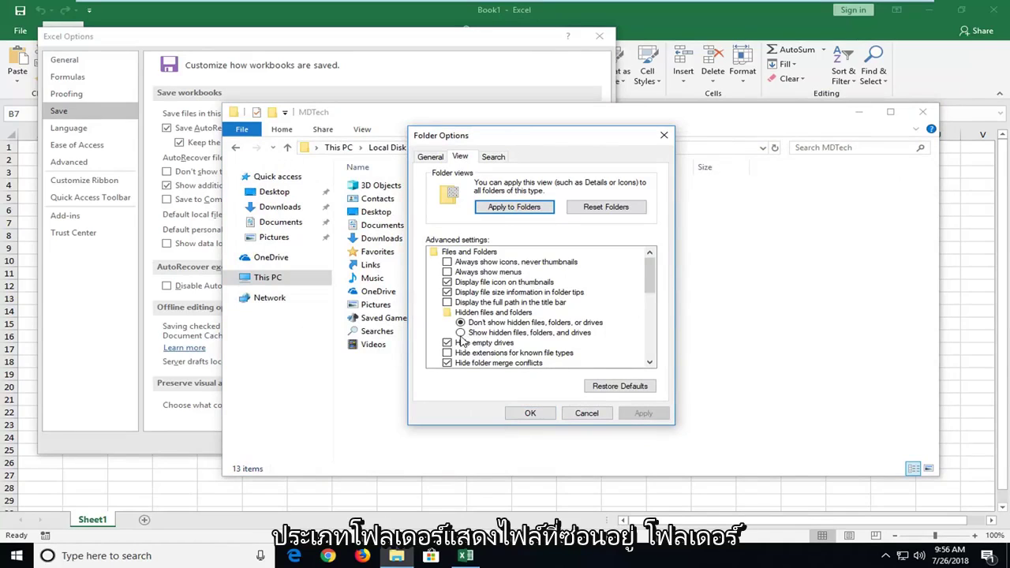
left_click(464, 333)
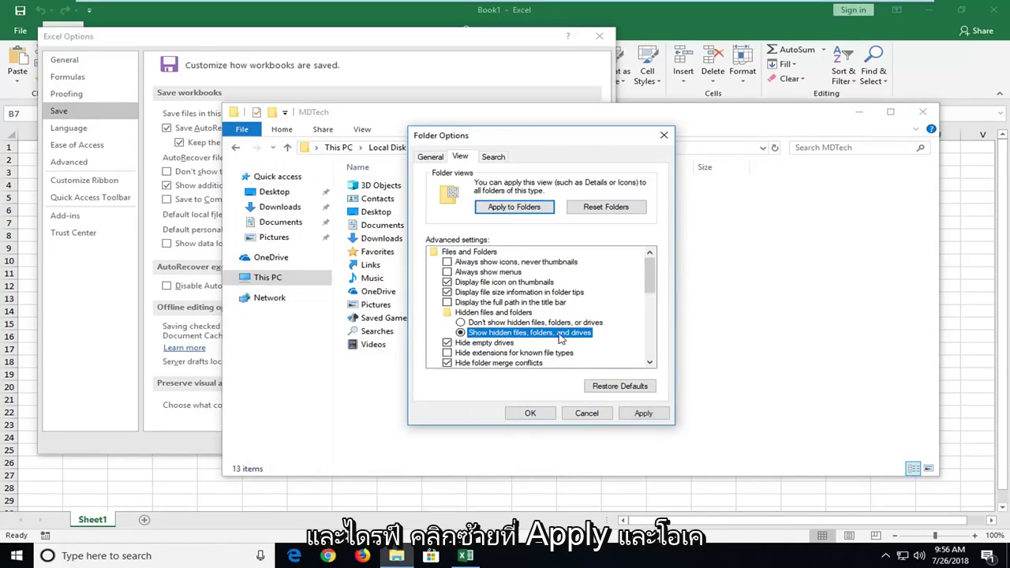
left_click(643, 412)
left_click(530, 413)
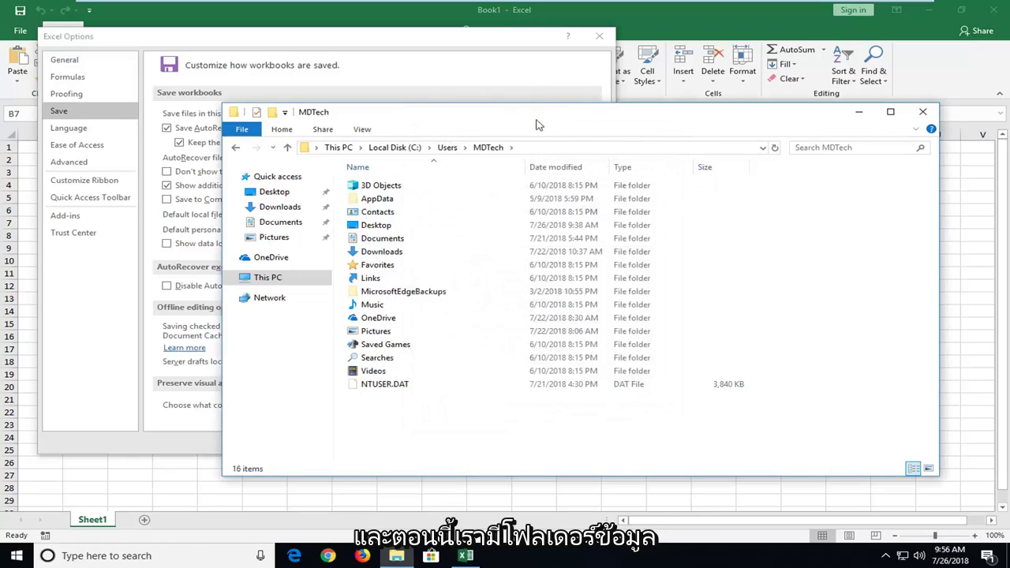
Step: Open the AutoRecover folder AppData\Roaming\Microsoft\Excel from the profile folder
left_click_drag(497, 113, 727, 104)
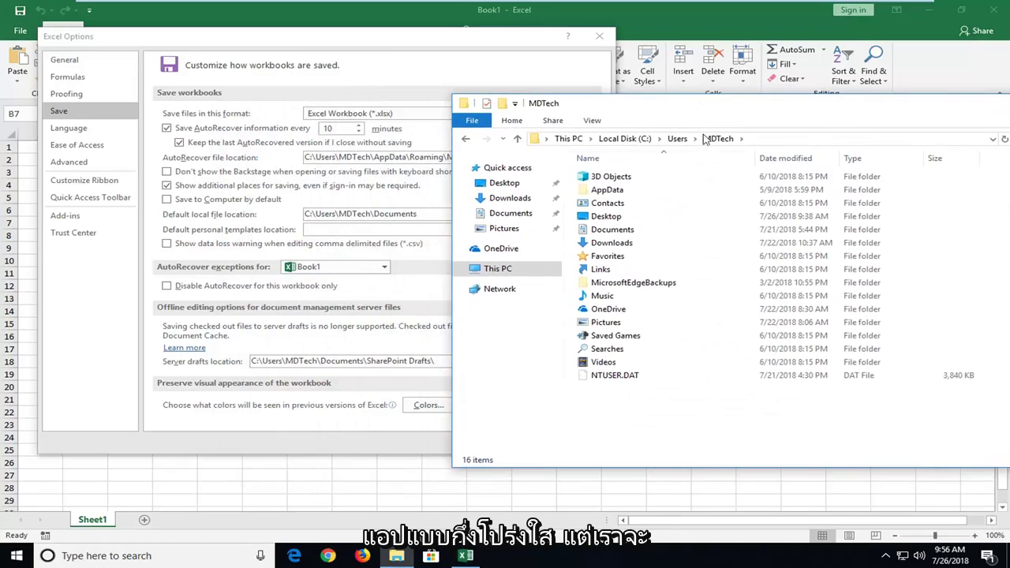
left_click(595, 190)
left_click_drag(630, 112, 680, 104)
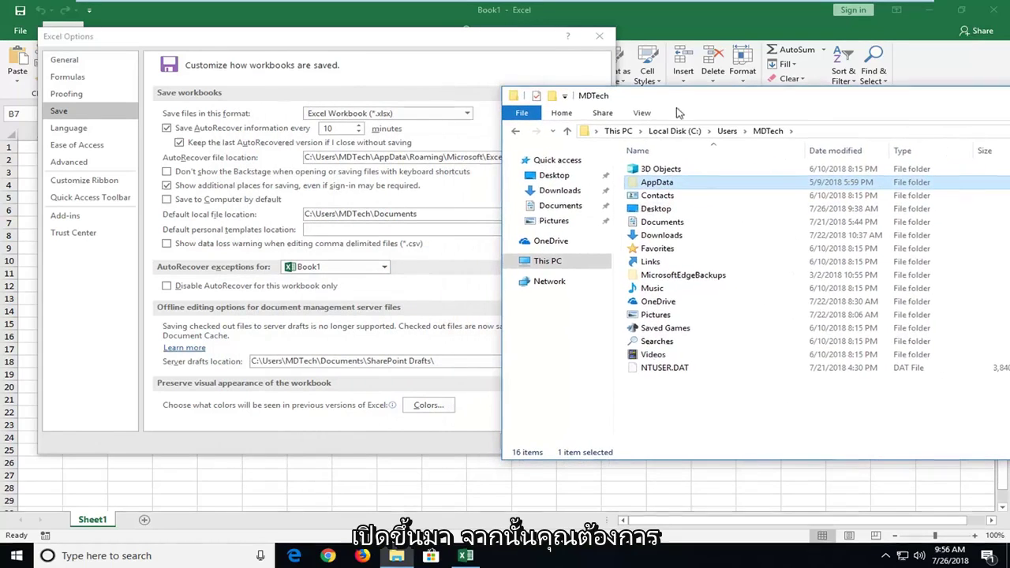
double_click(655, 184)
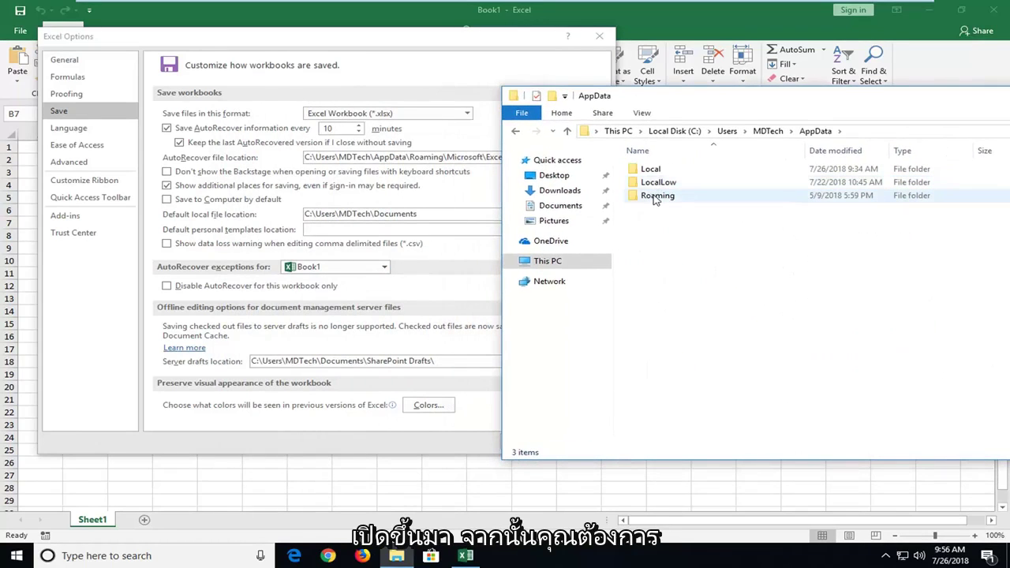
double_click(654, 196)
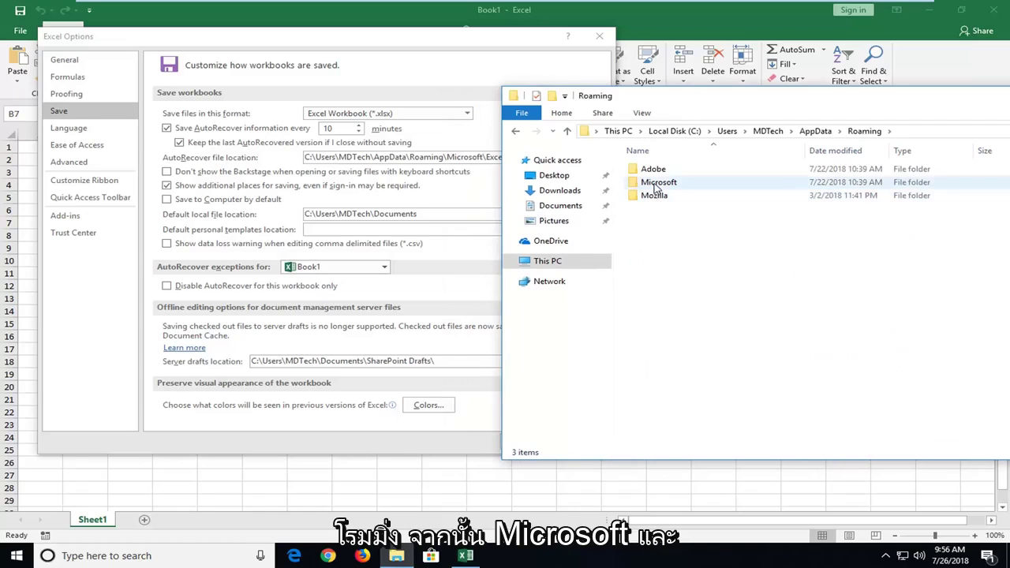
double_click(657, 183)
double_click(658, 210)
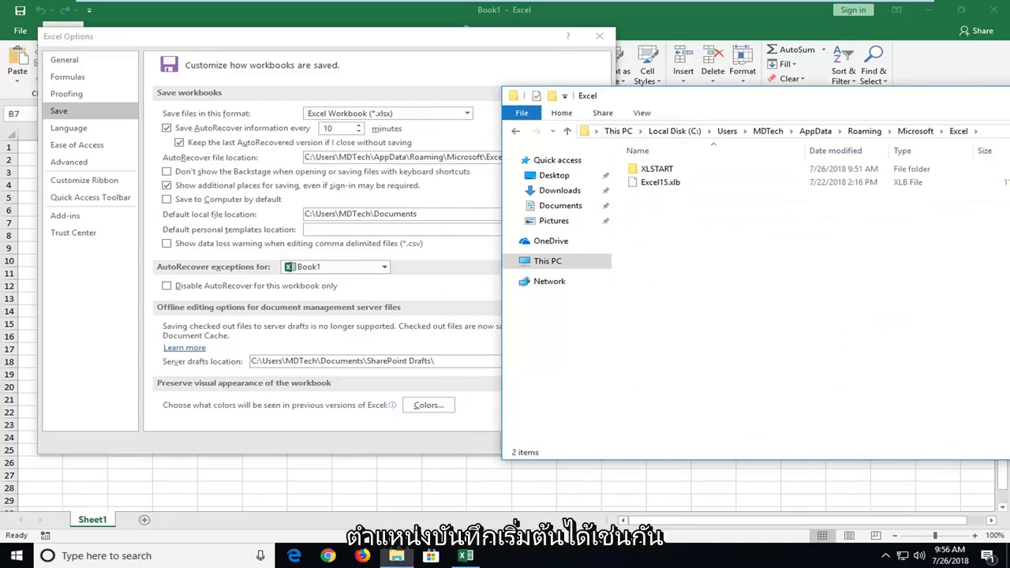
Step: Look inside XLSTART, return to the Excel folder and select Excel15.xlb
left_click_drag(694, 98, 668, 100)
double_click(637, 167)
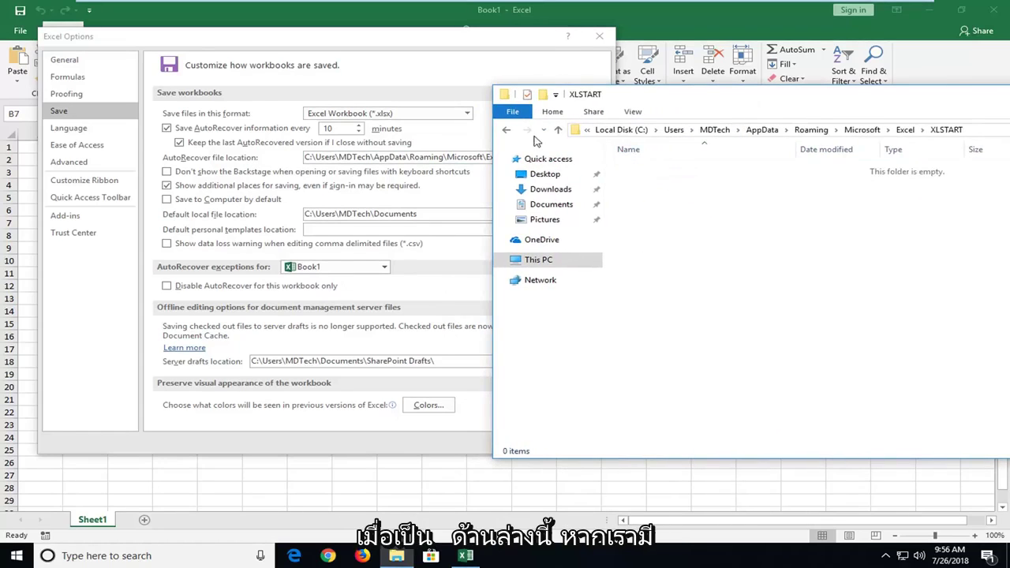
left_click_drag(710, 100, 537, 96)
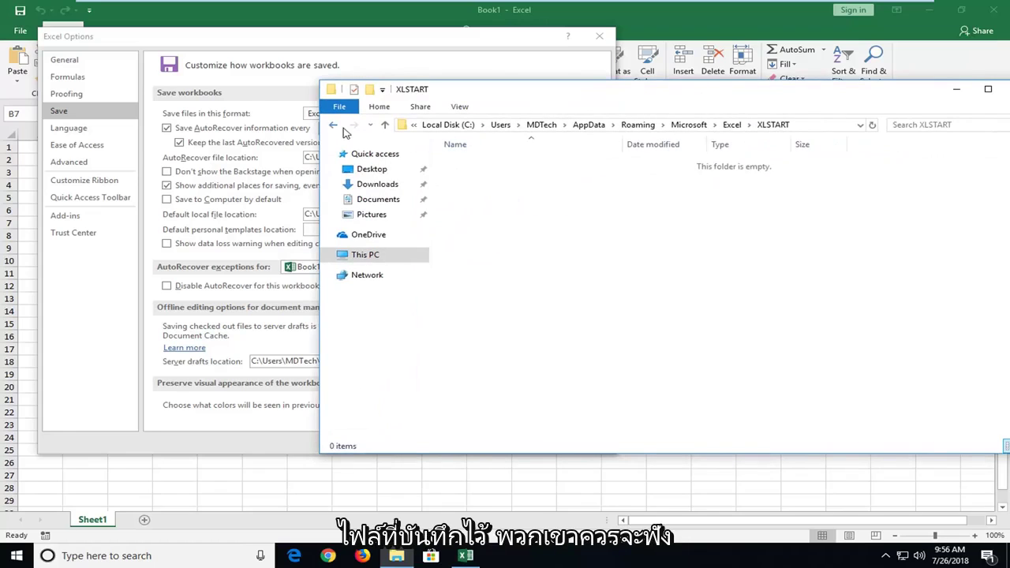
left_click(332, 124)
left_click(478, 176)
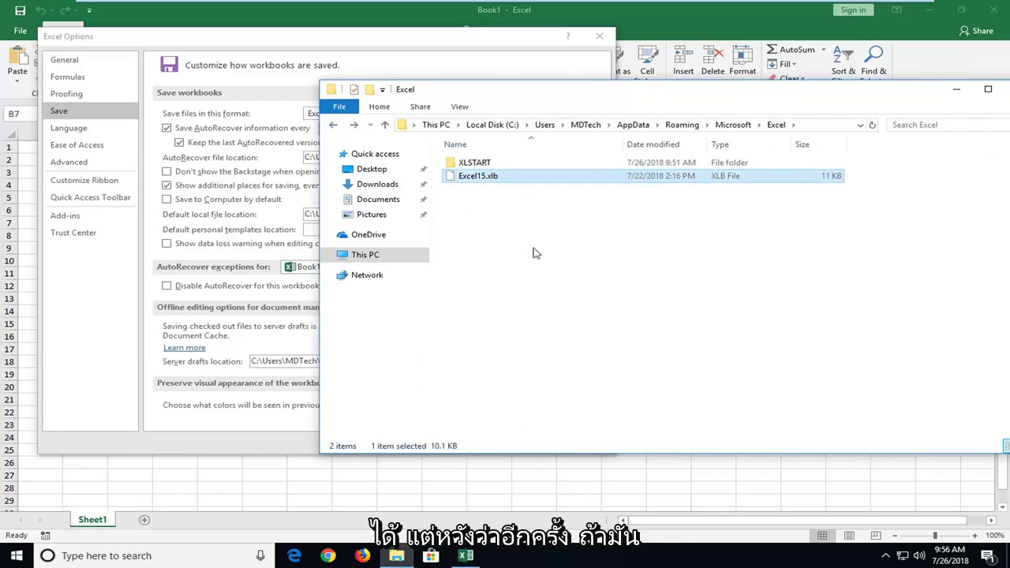
left_click_drag(745, 90, 653, 98)
Step: Close File Explorer and lower the AutoRecover interval from 10 to 1 minute
left_click(938, 88)
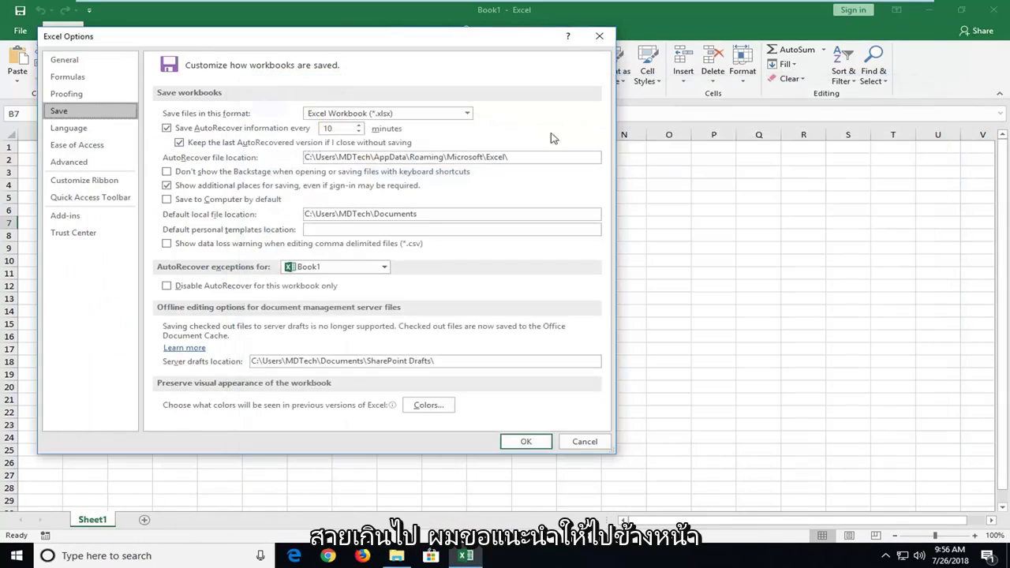
left_click(359, 132)
left_click(359, 132)
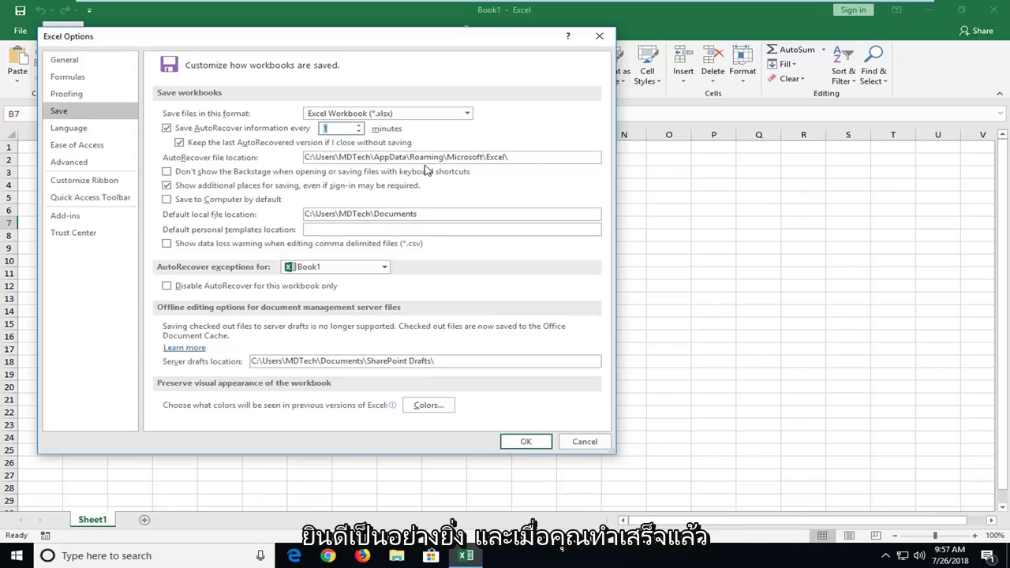
Step: Confirm Excel Options with OK to apply the 1-minute AutoRecover interval
left_click(527, 441)
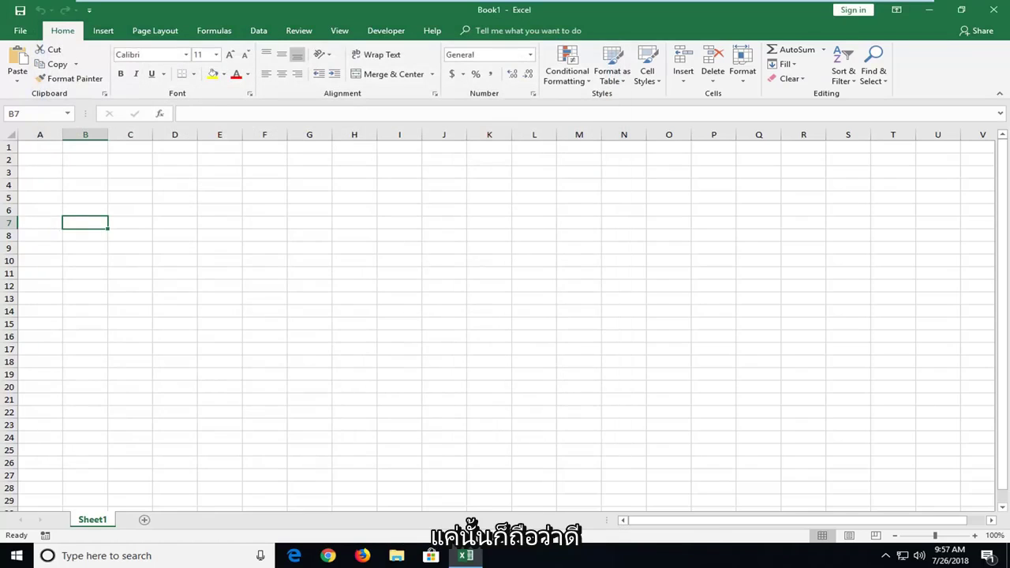